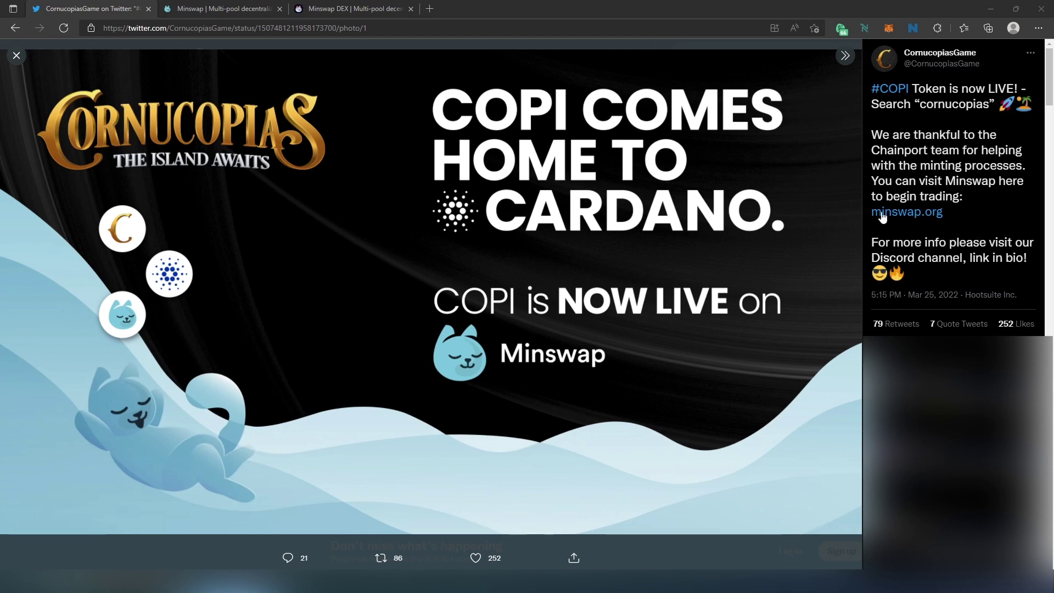
Switch from the Cornucopias COPI tweet to the minswap.org homepage tab.
{"action": "left_click", "coordinate": [199, 10]}
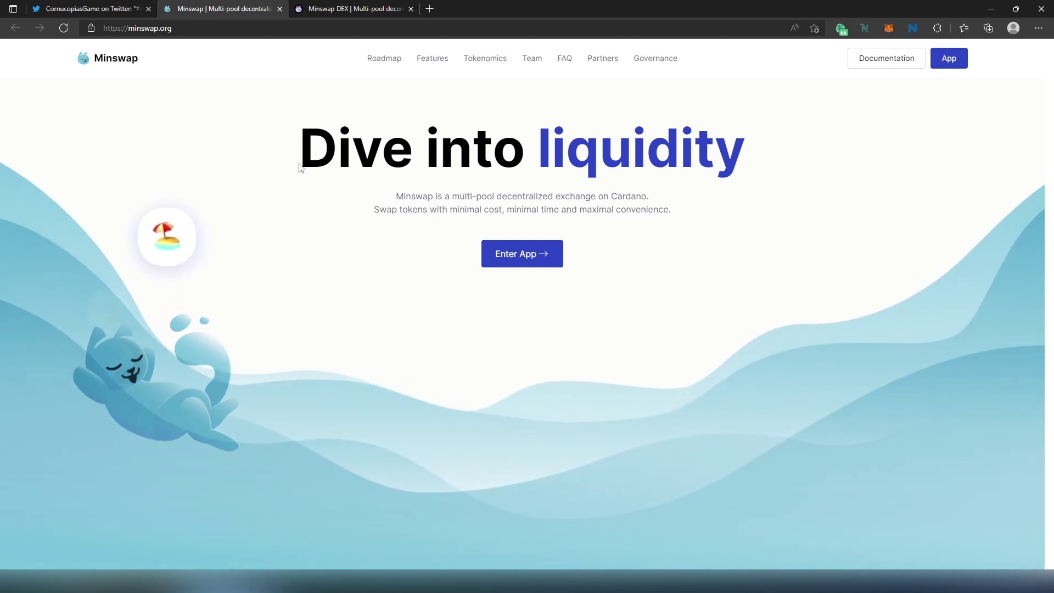
Enter the Minswap DEX app from the minswap.org homepage.
{"action": "left_click", "coordinate": [512, 261]}
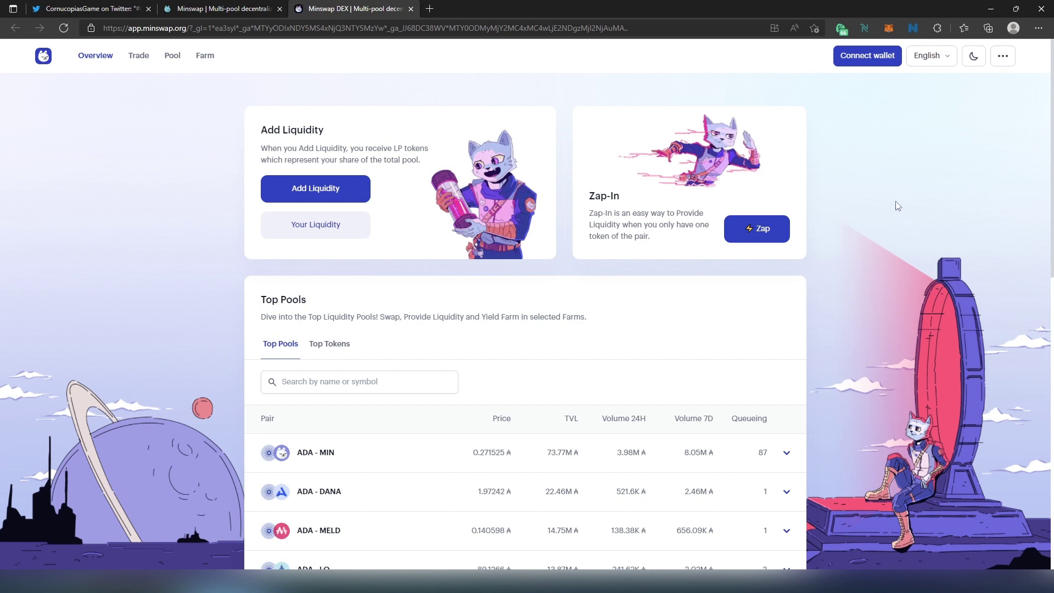
Connect the Nami wallet to Minswap and grant it access.
{"action": "left_click", "coordinate": [870, 57]}
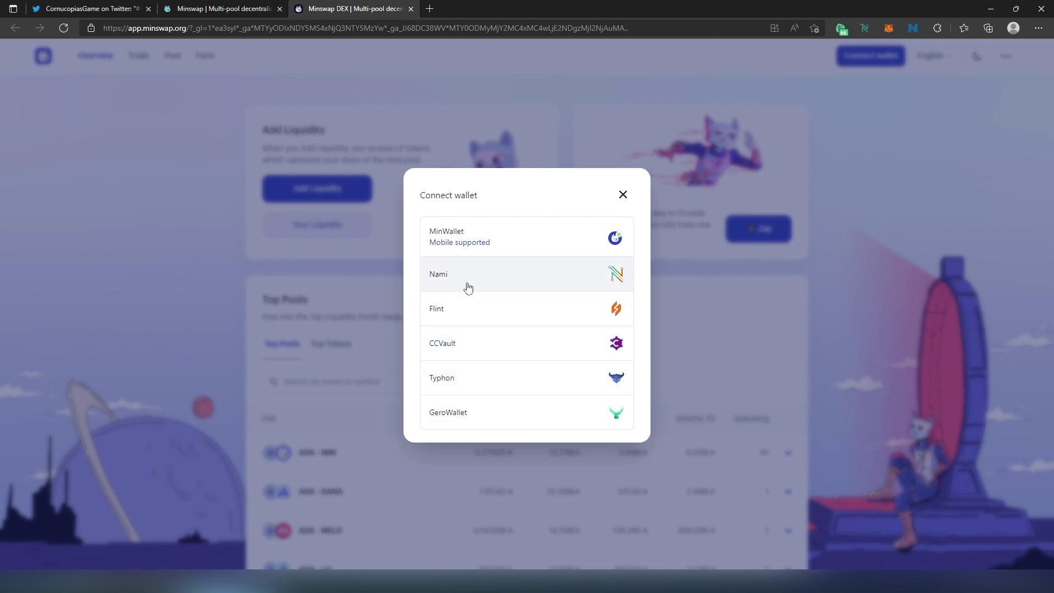
{"action": "left_click", "coordinate": [446, 283]}
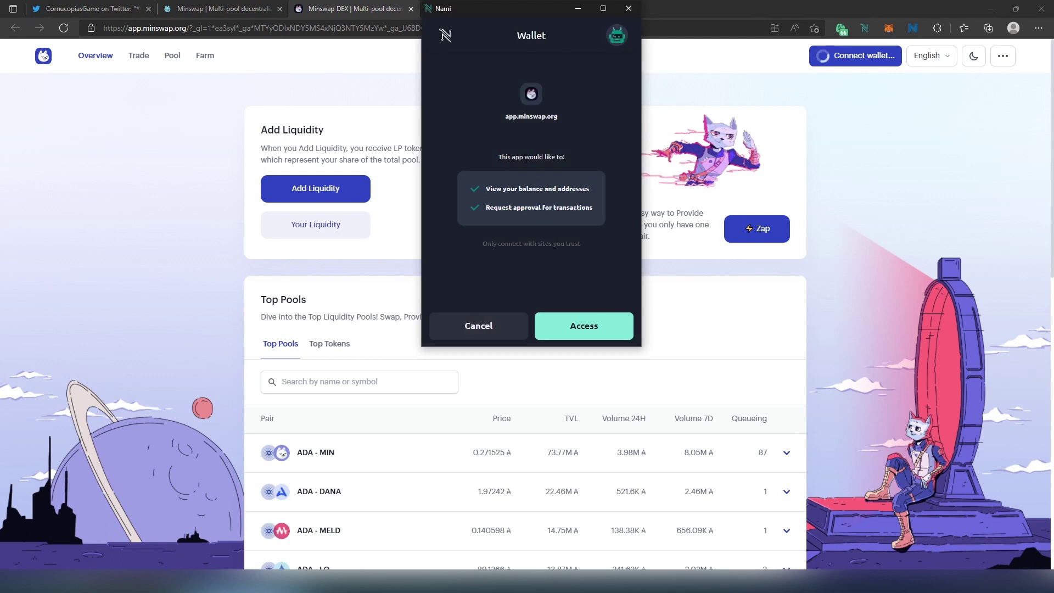
{"action": "left_click", "coordinate": [578, 326]}
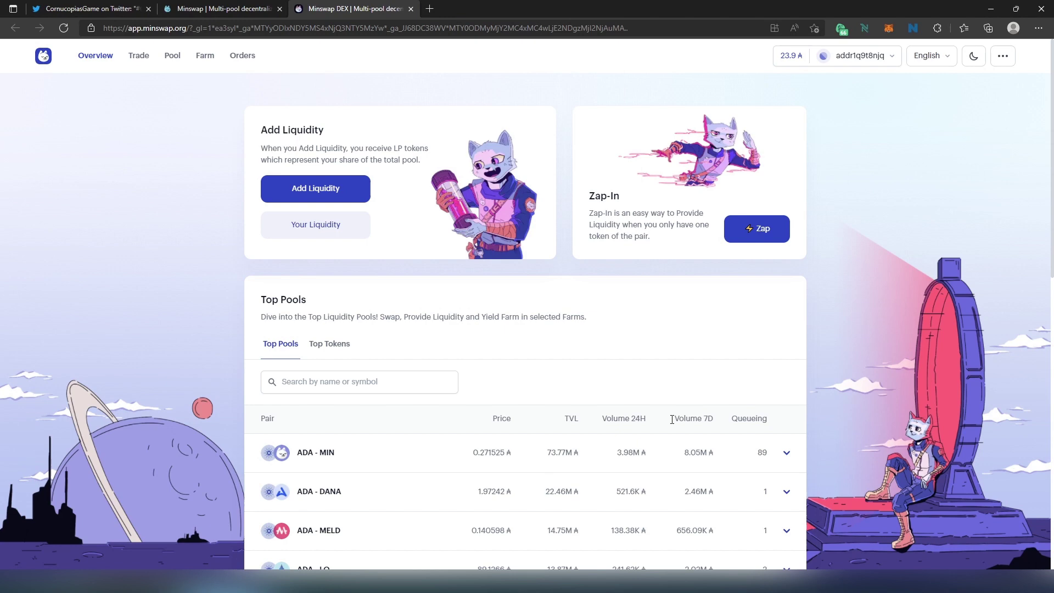
Find the ADA - COPI pool in Top Pools and expand its details.
{"action": "left_click", "coordinate": [321, 381]}
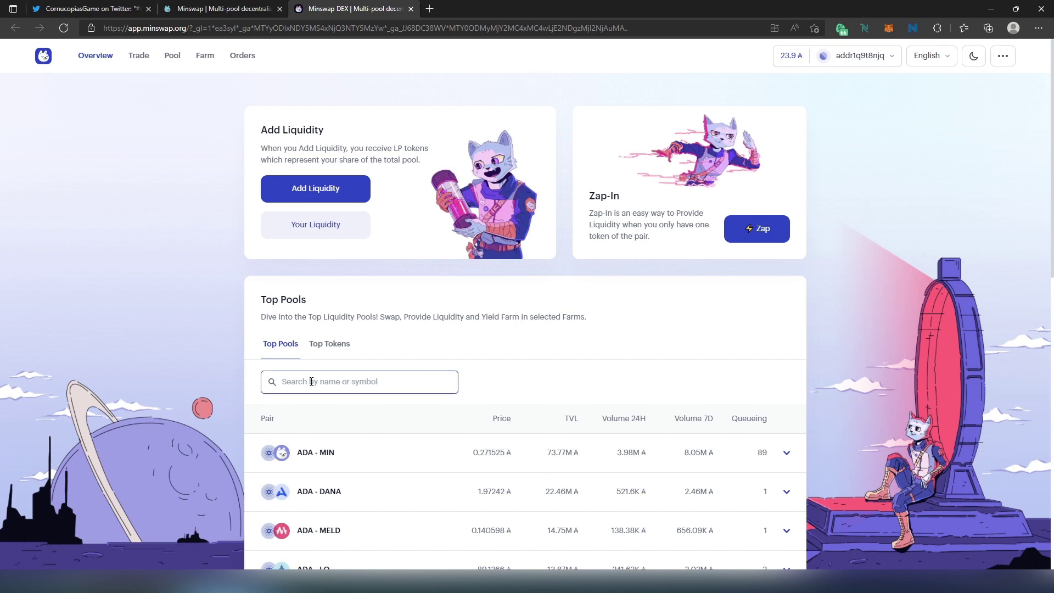
{"action": "scroll", "coordinate": [377, 381], "scroll_direction": "down", "scroll_amount": 7}
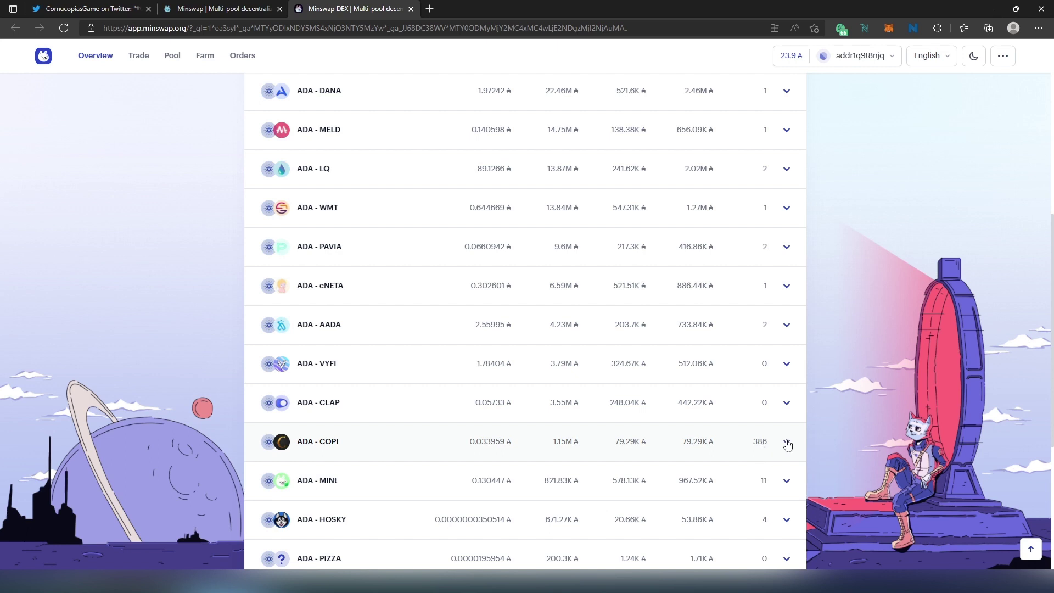
{"action": "left_click", "coordinate": [787, 443]}
{"action": "scroll", "coordinate": [302, 411], "scroll_direction": "down", "scroll_amount": 1}
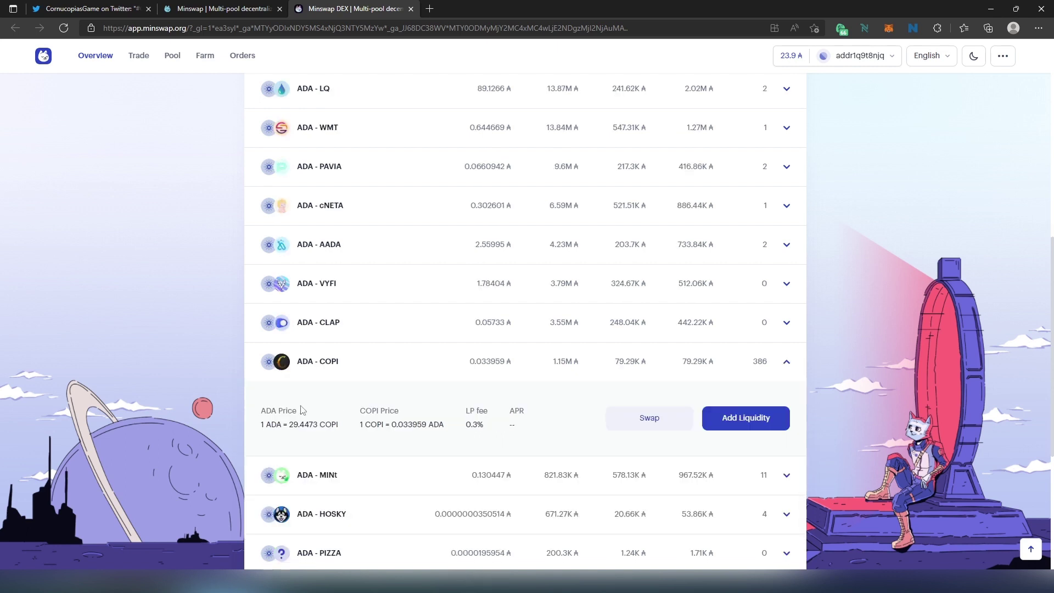
Start a swap from the expanded ADA - COPI pool row.
{"action": "left_click", "coordinate": [652, 423]}
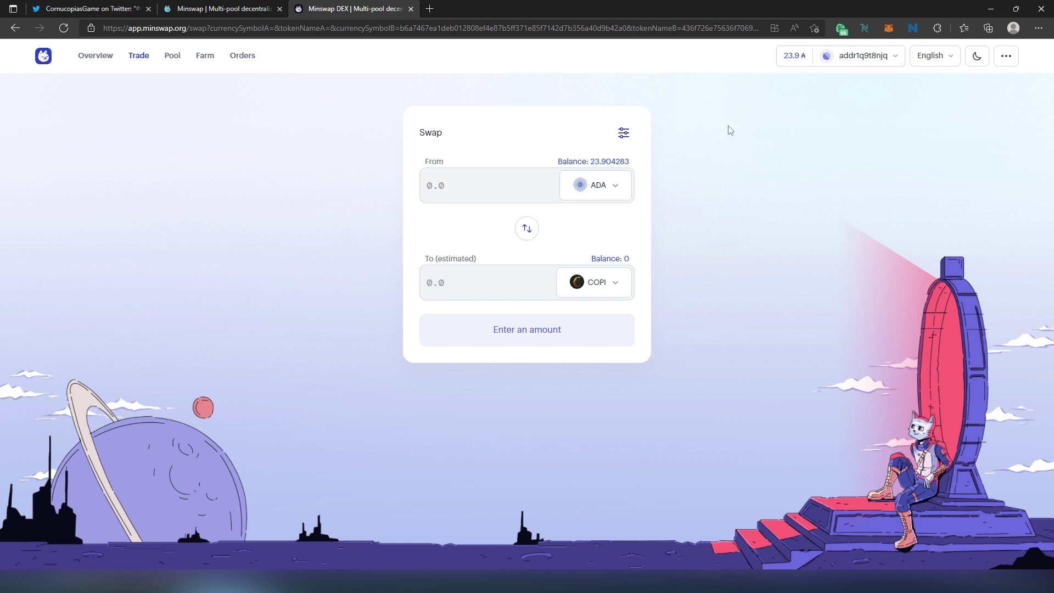
Set aside 5 ADA as Nami collateral, confirming with the wallet password.
{"action": "left_click", "coordinate": [865, 30]}
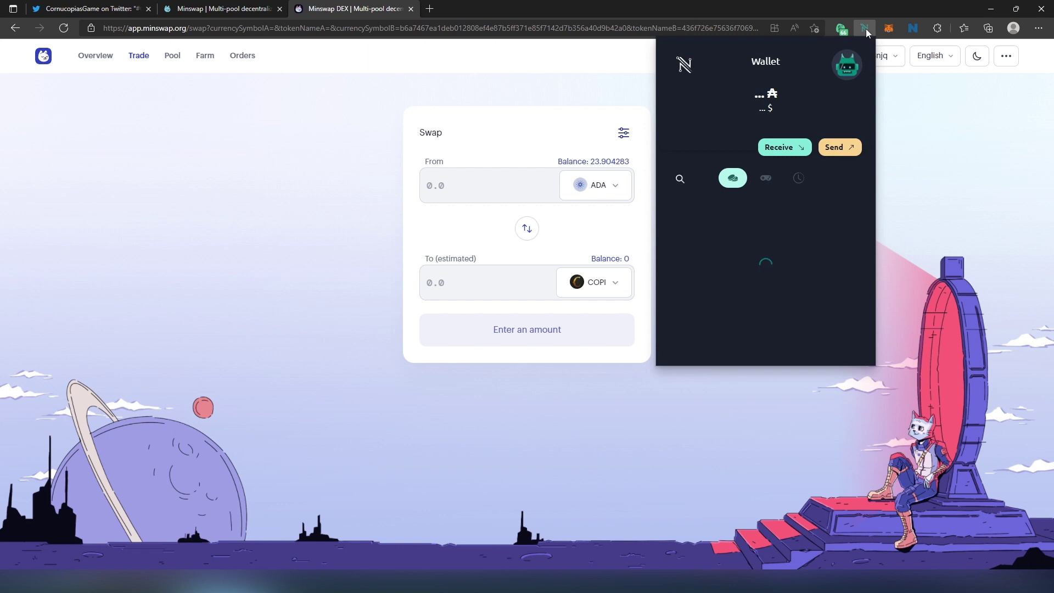
{"action": "left_click", "coordinate": [850, 66]}
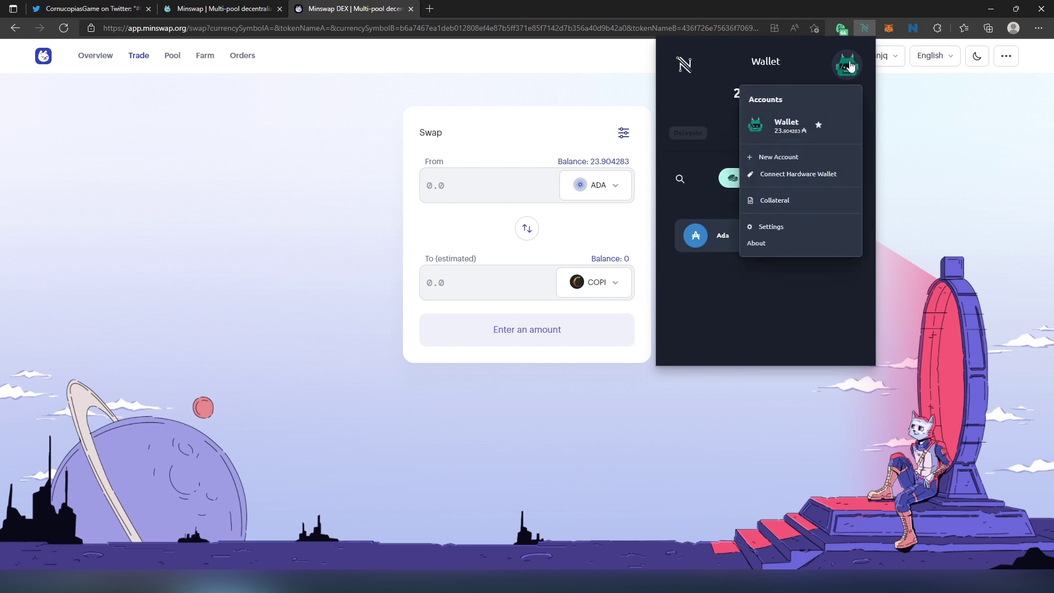
{"action": "left_click", "coordinate": [774, 203]}
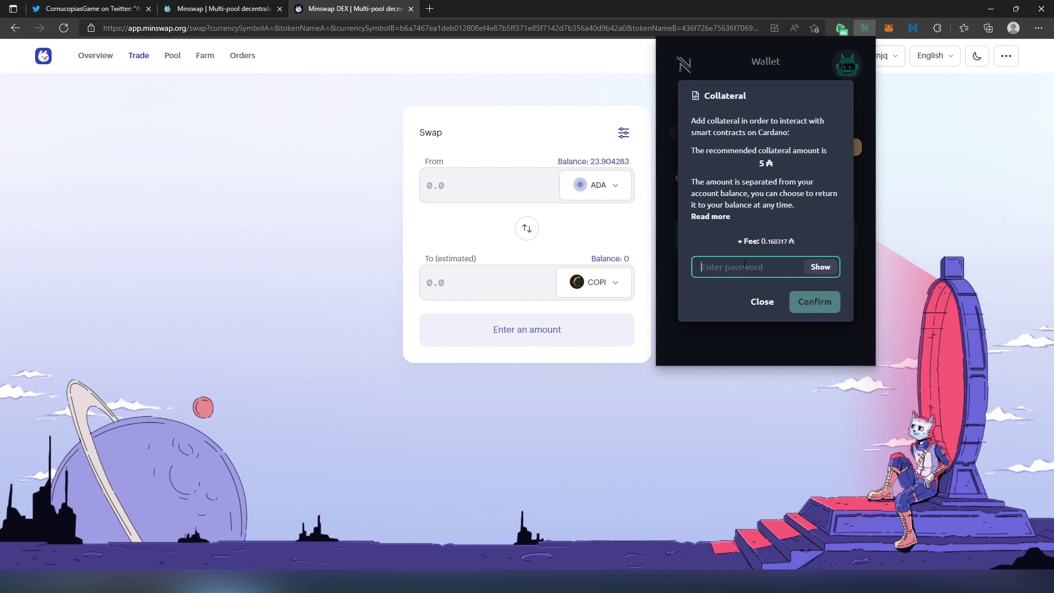
{"action": "type", "text": "********"}
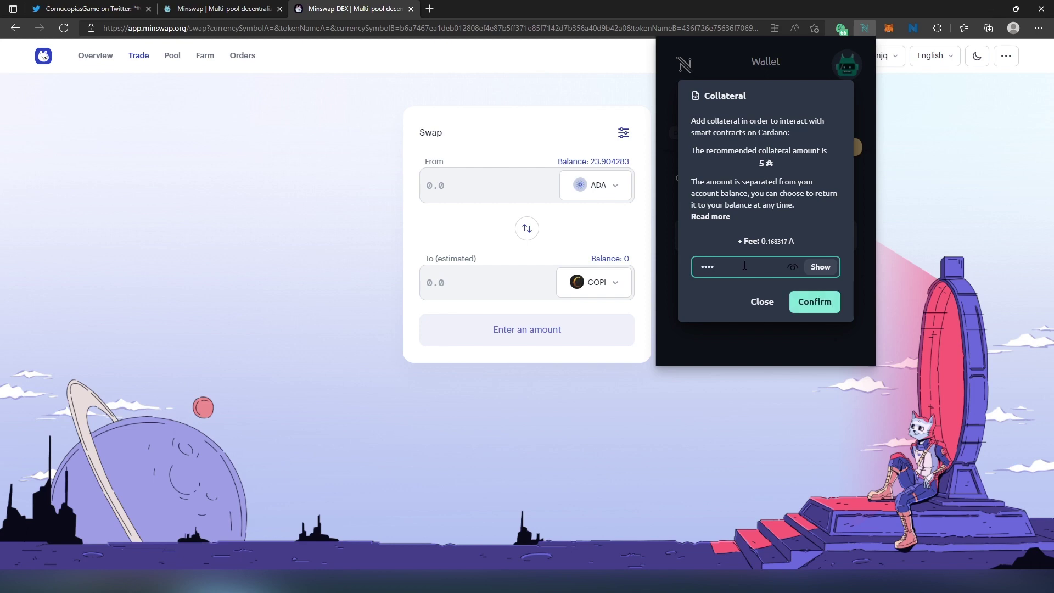
{"action": "type", "text": "**"}
{"action": "left_click", "coordinate": [815, 307]}
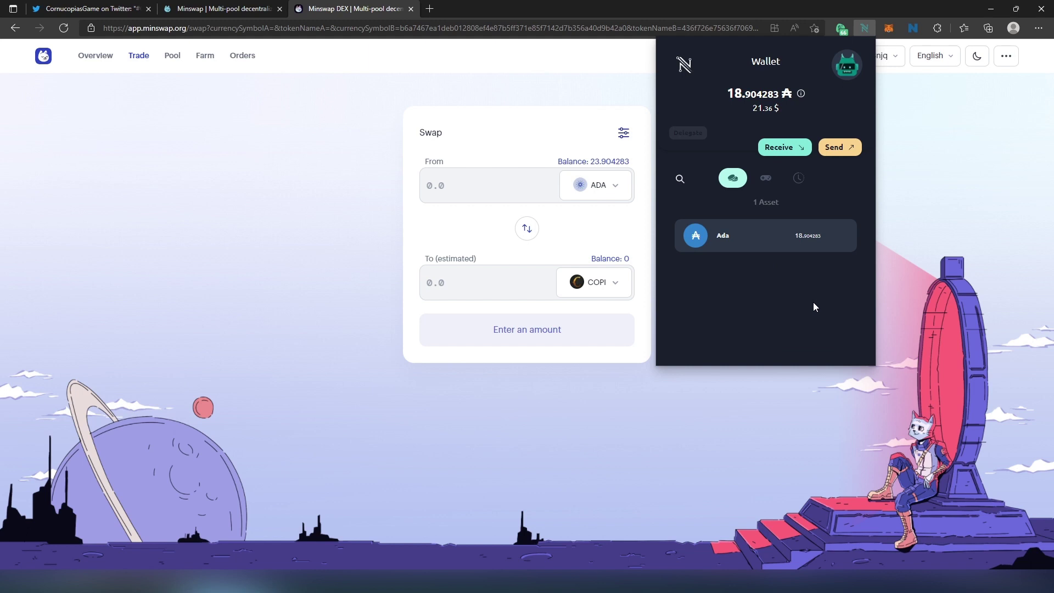
{"action": "left_click", "coordinate": [358, 183]}
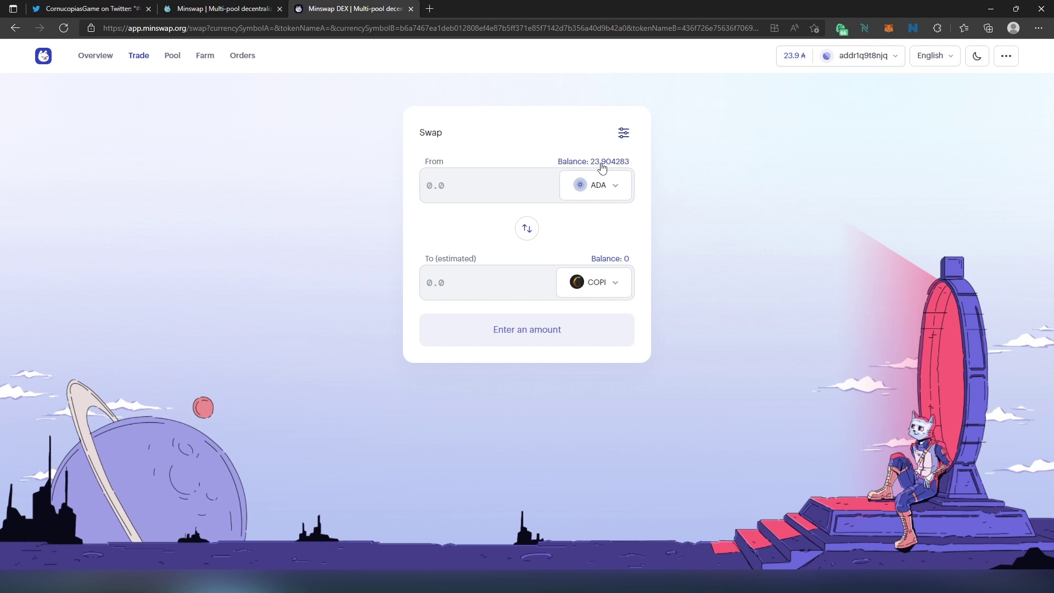
Enter 10 ADA to swap, estimating 190.860272 COPI at 0.50% slippage.
{"action": "left_click", "coordinate": [487, 185]}
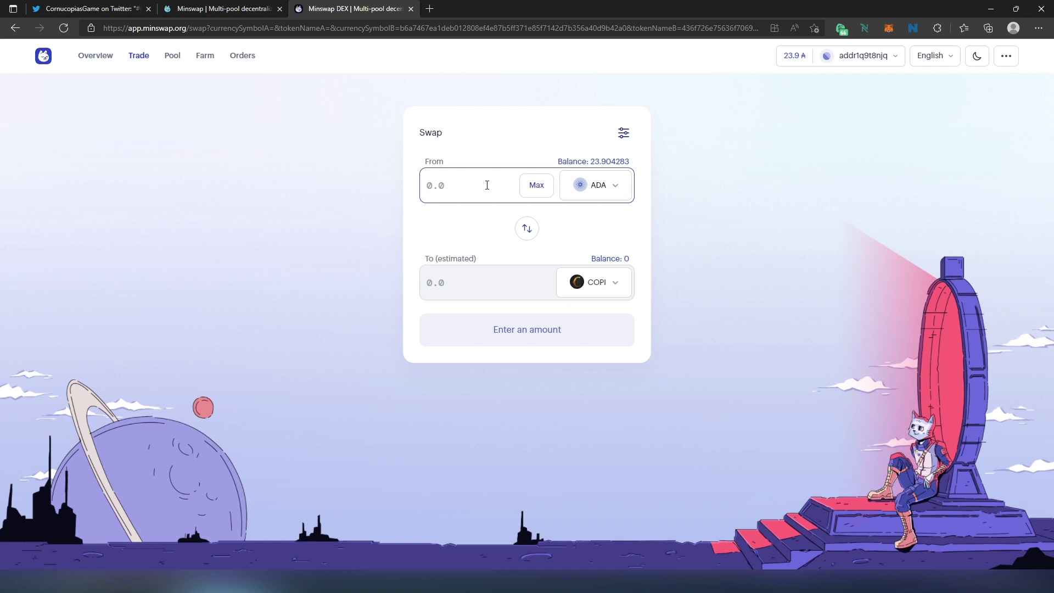
{"action": "type", "text": "10"}
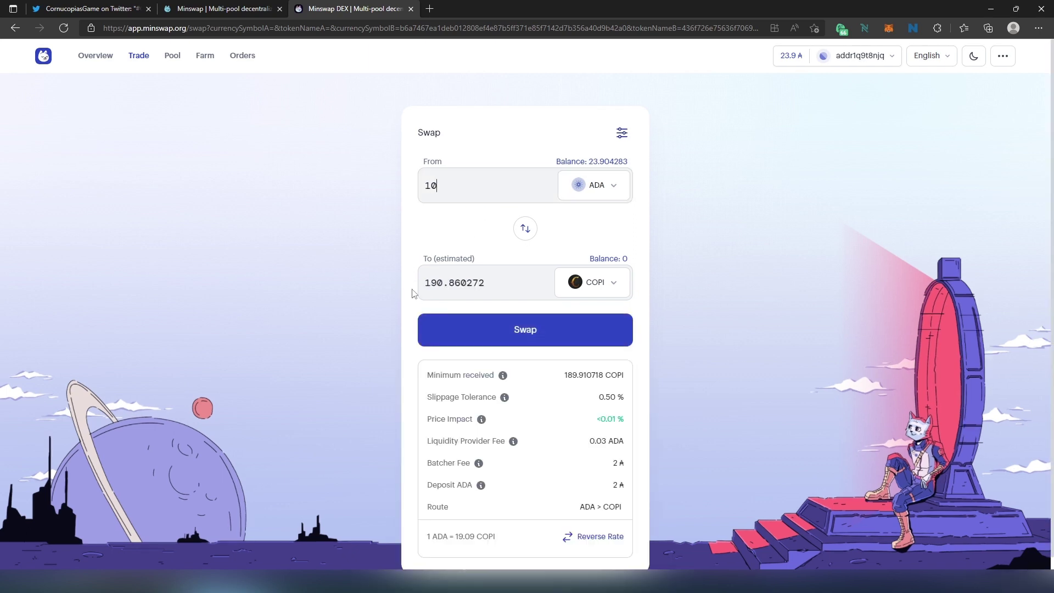
{"action": "scroll", "coordinate": [413, 293], "scroll_direction": "down", "scroll_amount": 1}
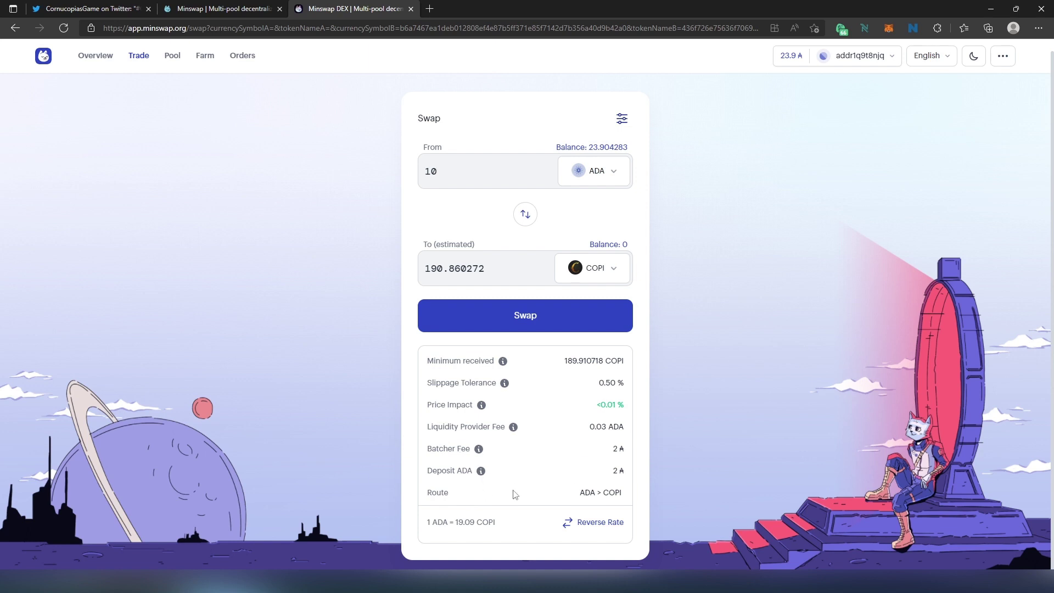
{"action": "left_click", "coordinate": [624, 119]}
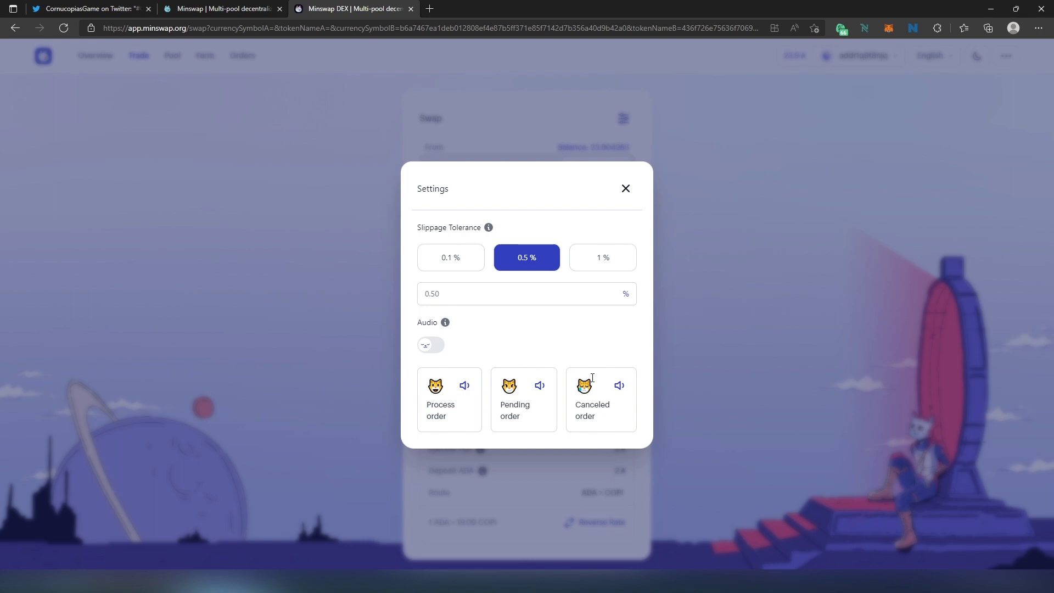
{"action": "left_click", "coordinate": [625, 189]}
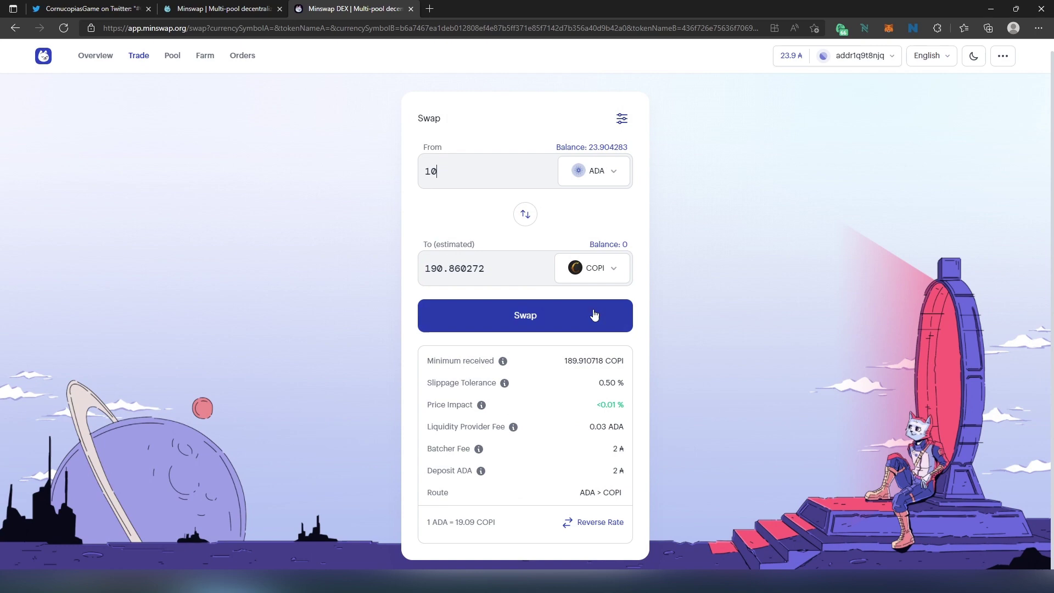
Open the Confirm Swap summary for 10 ADA into 190.860272 COPI.
{"action": "left_click", "coordinate": [534, 315]}
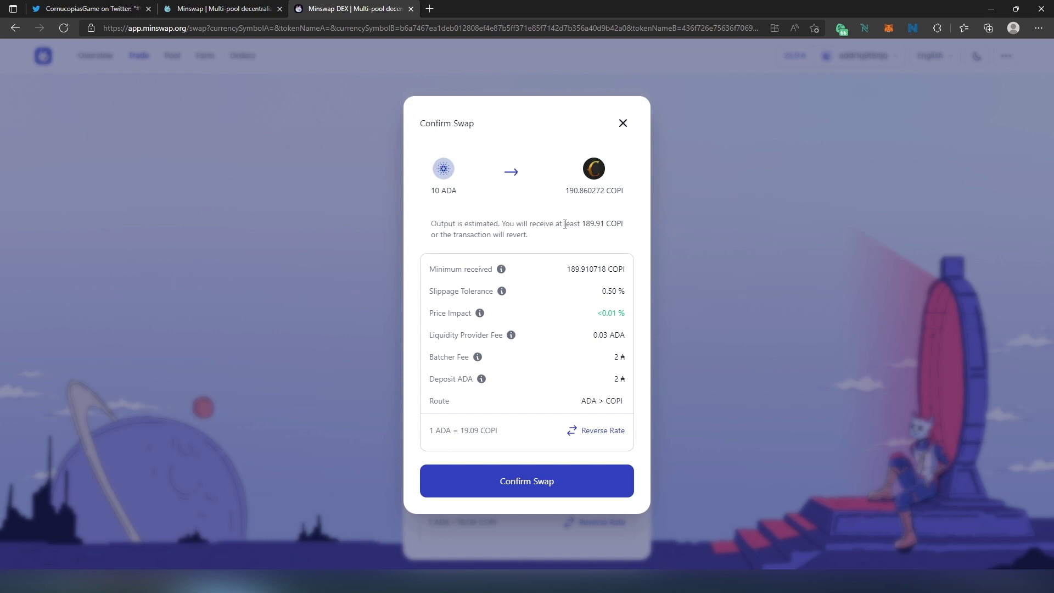
Confirm the swap and sign the transaction in Nami with the wallet password.
{"action": "left_click", "coordinate": [518, 491]}
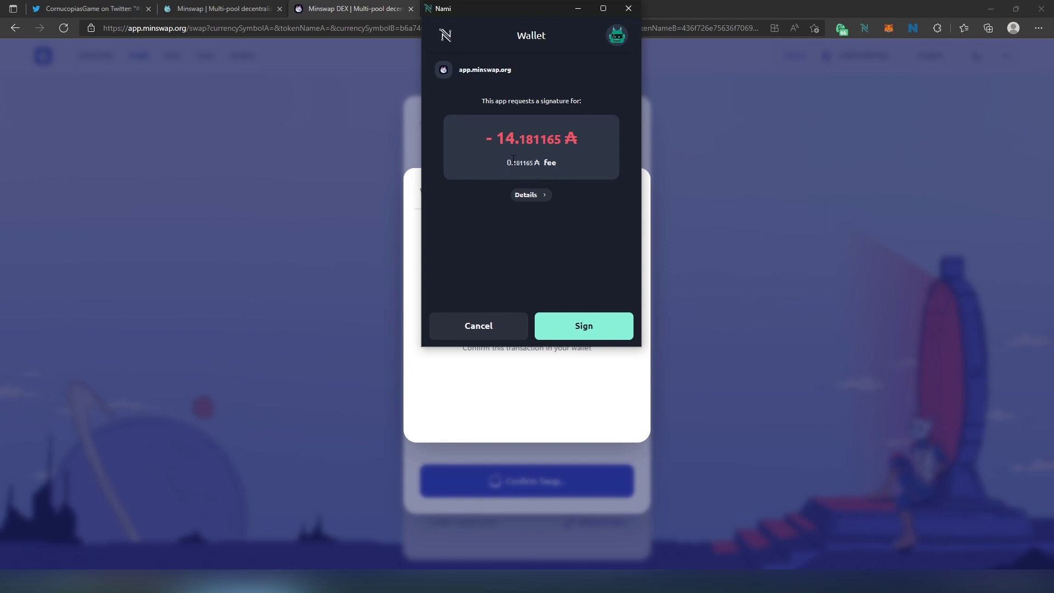
{"action": "left_click", "coordinate": [582, 327]}
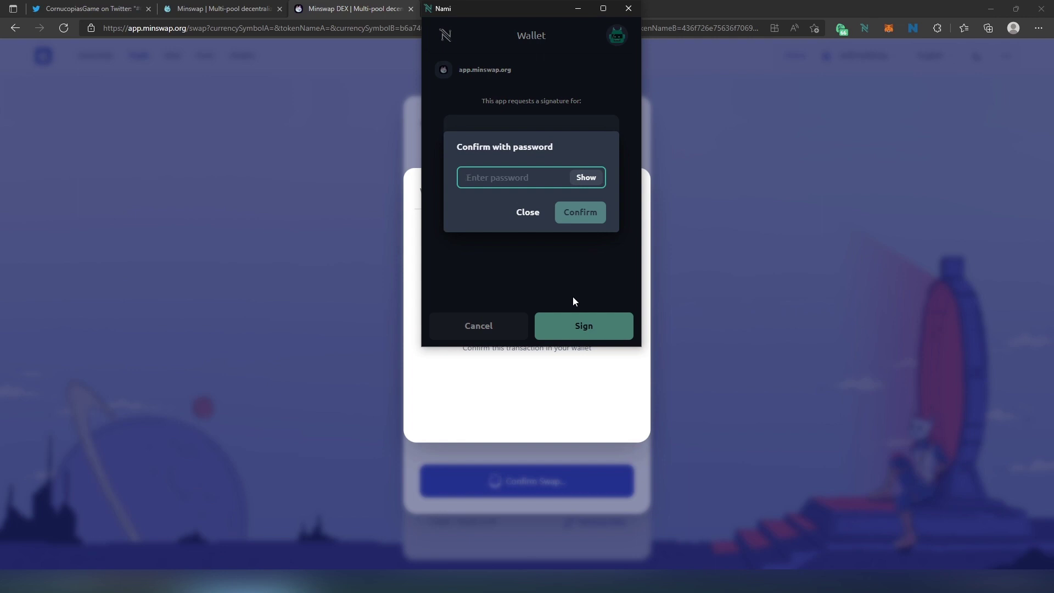
{"action": "type", "text": "•••••••"}
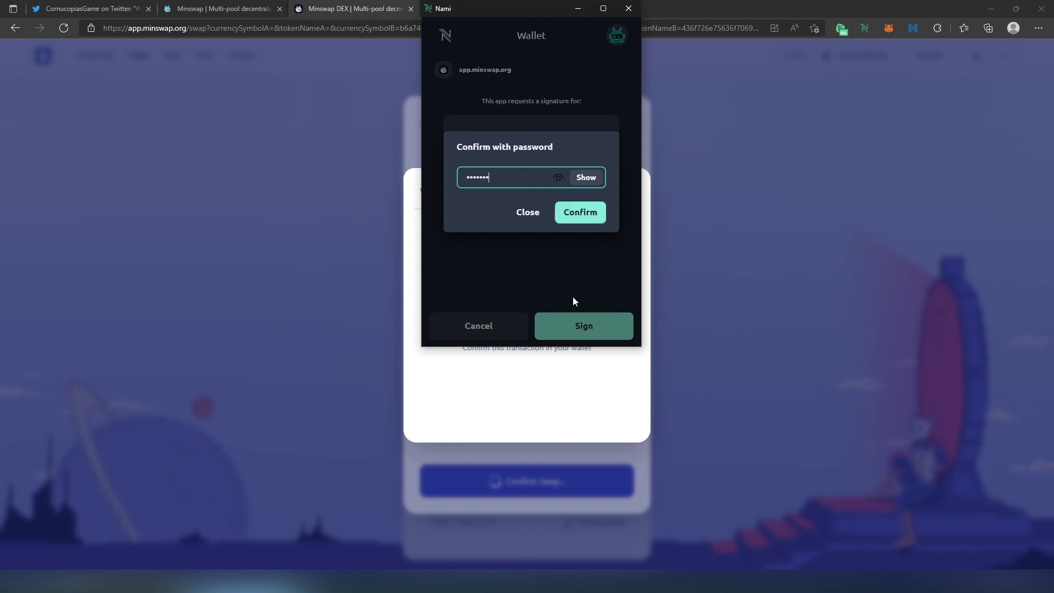
{"action": "type", "text": "•••"}
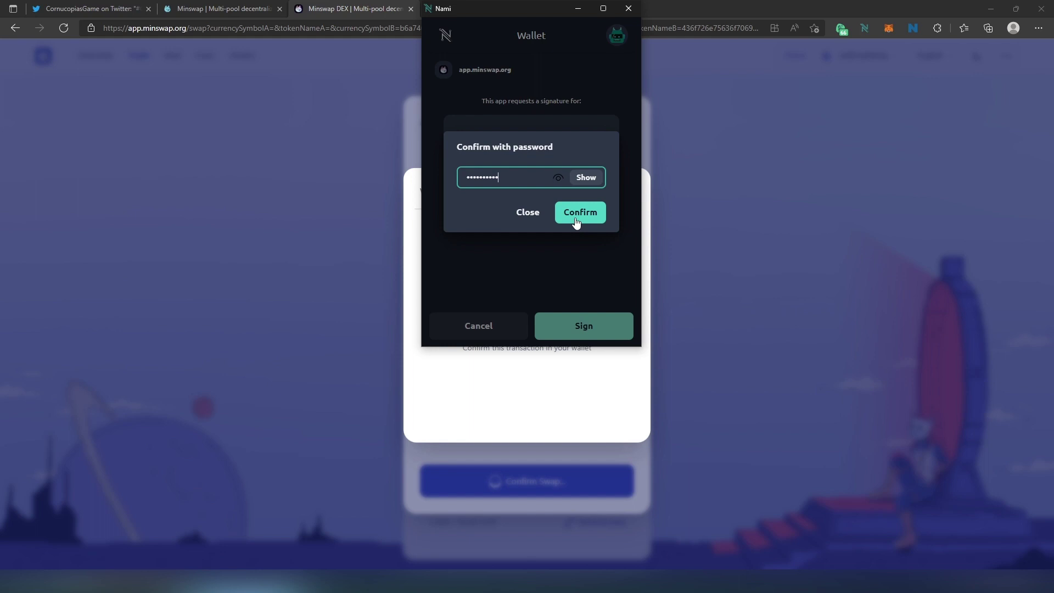
{"action": "left_click", "coordinate": [576, 222]}
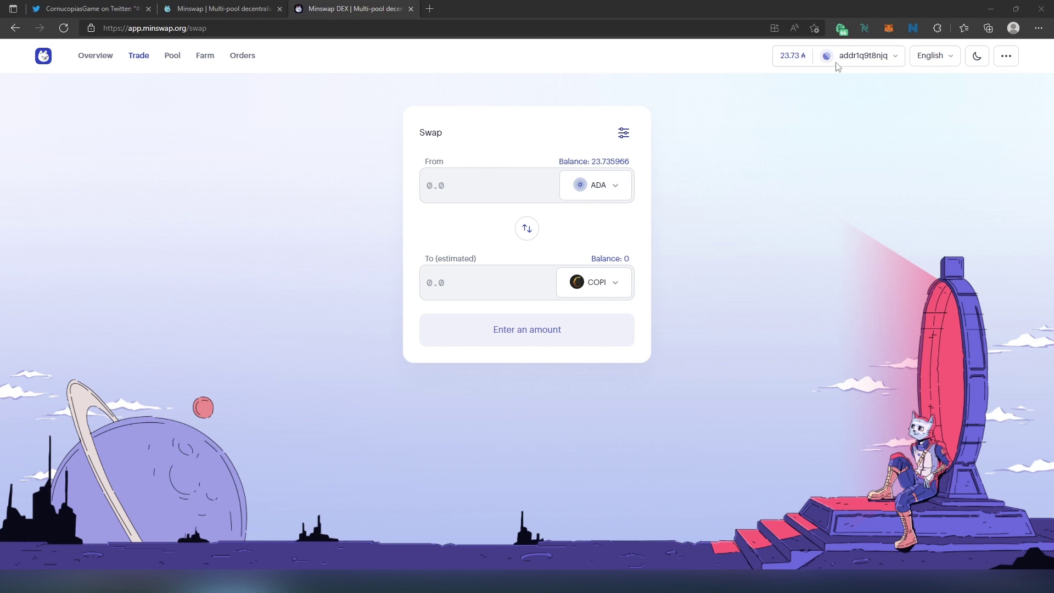
Check the Nami wallet balance, then view the swap Orders list.
{"action": "left_click", "coordinate": [866, 29]}
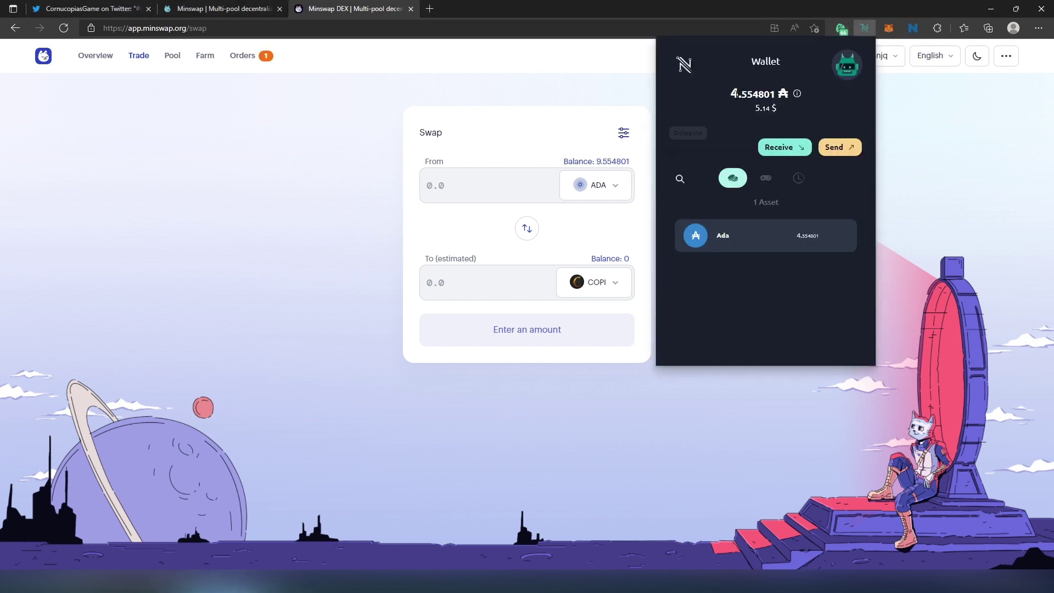
{"action": "left_click", "coordinate": [307, 126]}
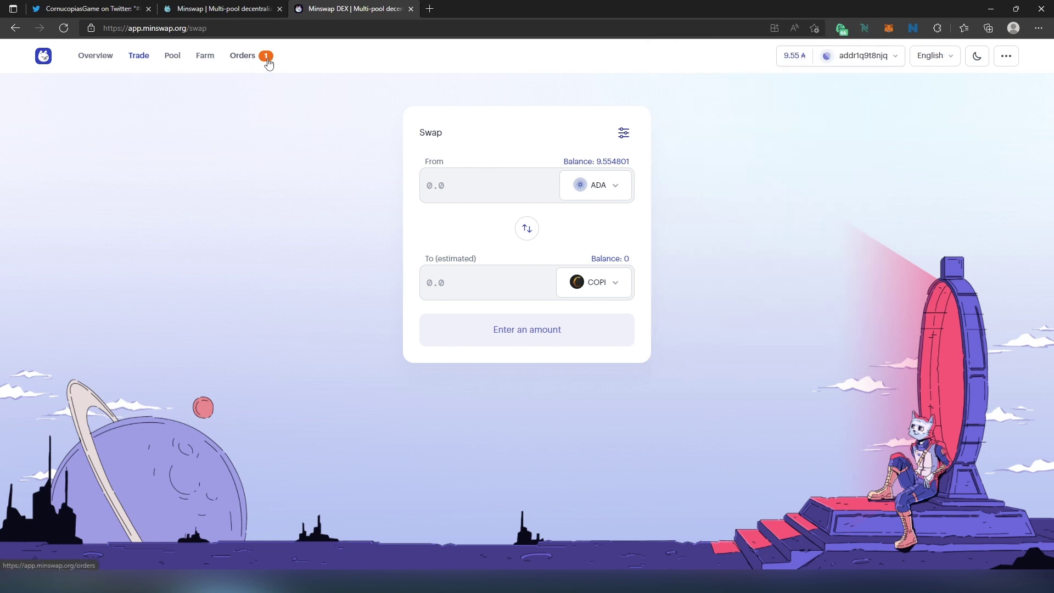
{"action": "left_click", "coordinate": [239, 59]}
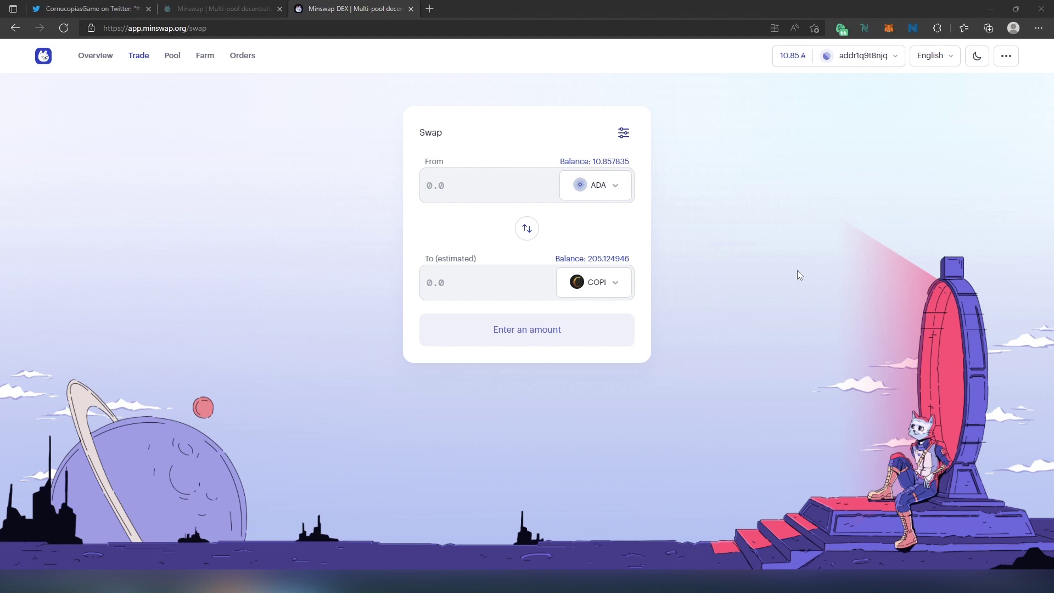
Open Your orders to confirm the 10:07 PM ADA - COPI swap shows Complete.
{"action": "left_click", "coordinate": [250, 55]}
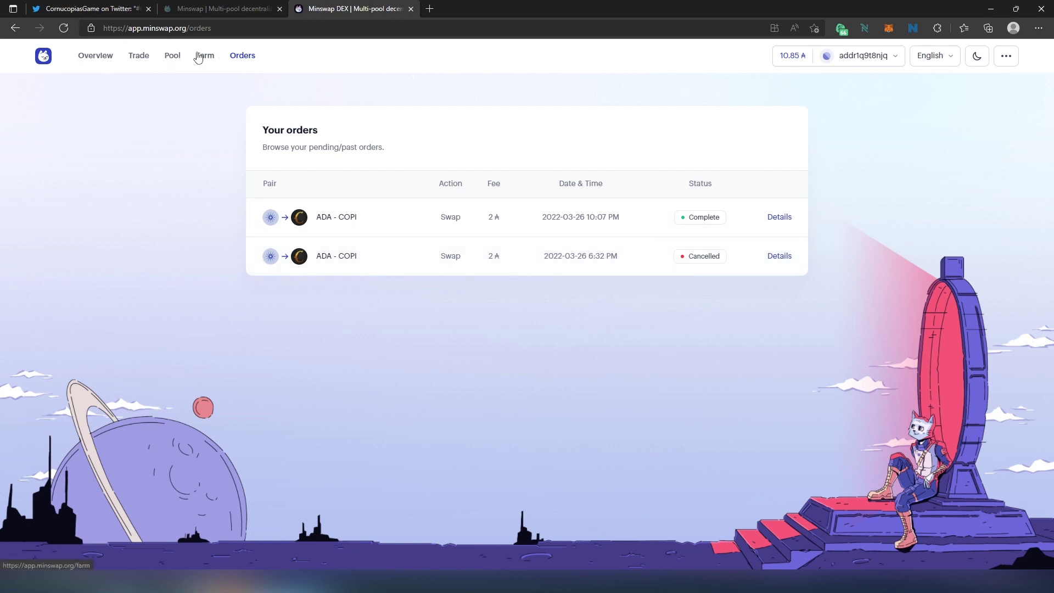
Return to the Swap page, review swap settings, then check Nami for 205.124946 COPI.
{"action": "key", "text": "alt+Left"}
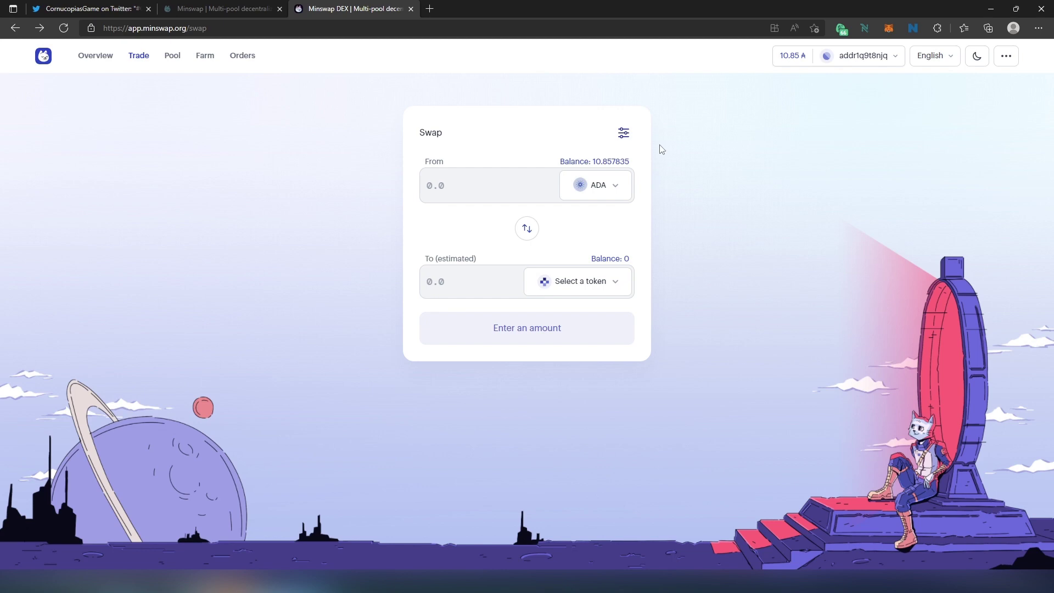
{"action": "left_click", "coordinate": [625, 134]}
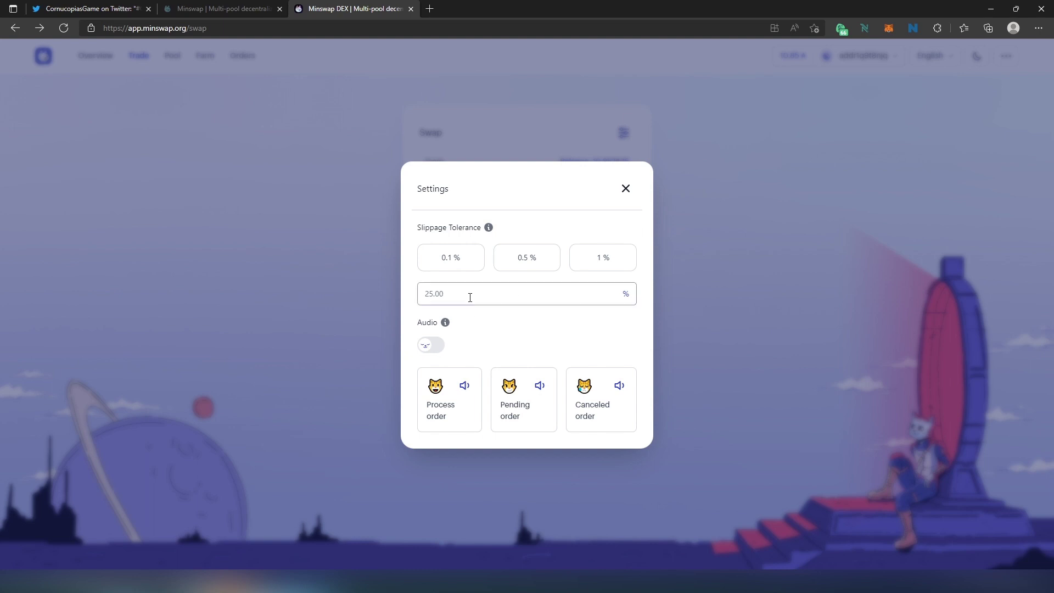
{"action": "left_click", "coordinate": [627, 192]}
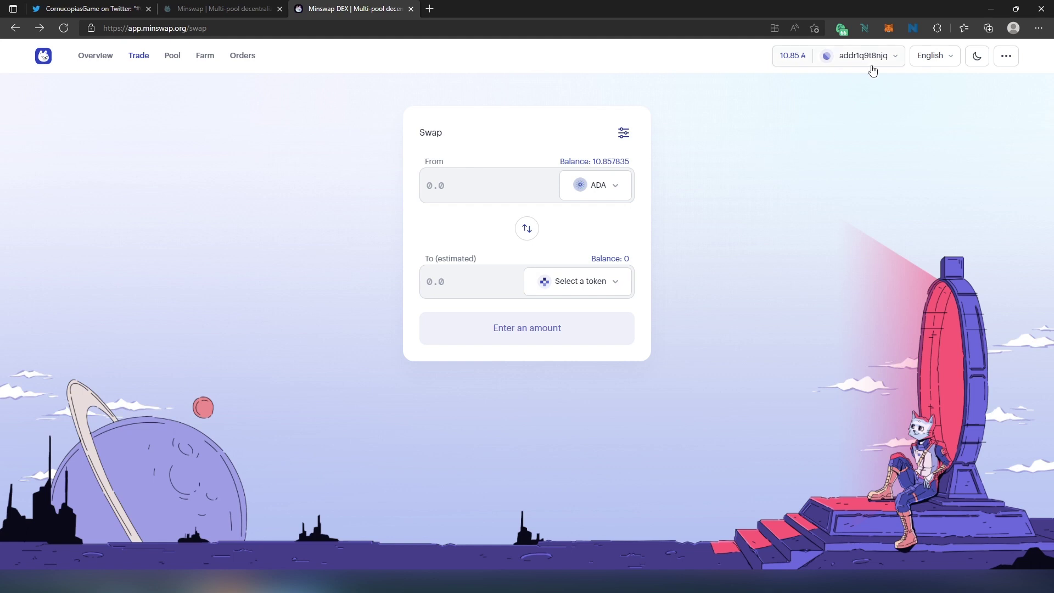
{"action": "left_click", "coordinate": [866, 29]}
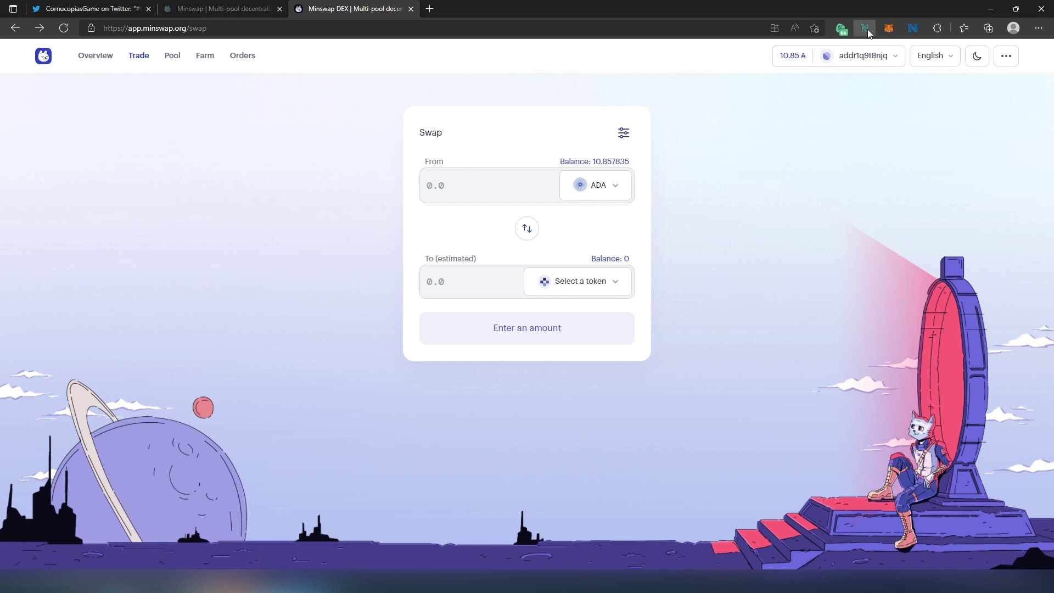